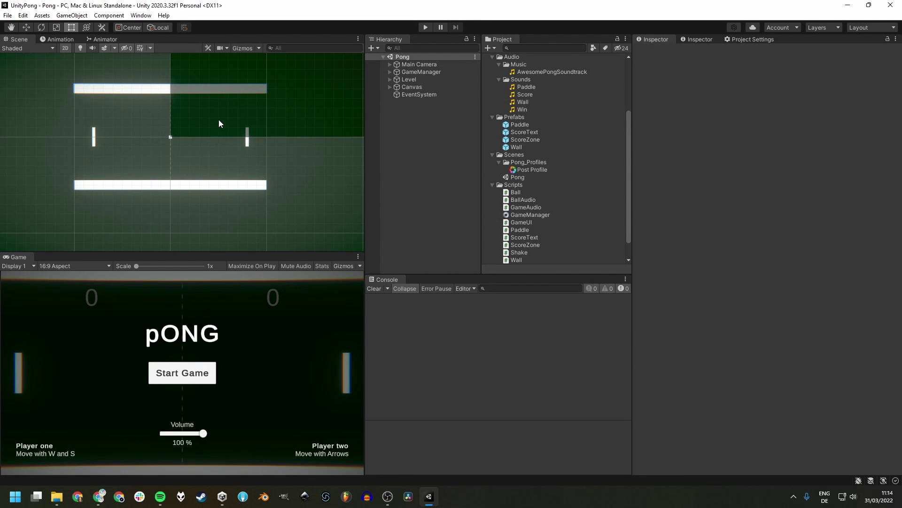
# Browse the Package Manager's Unity Registry list and verify Unity Recorder 2.5.7 is installed
pyautogui.click(145, 16)
pyautogui.click(170, 116)
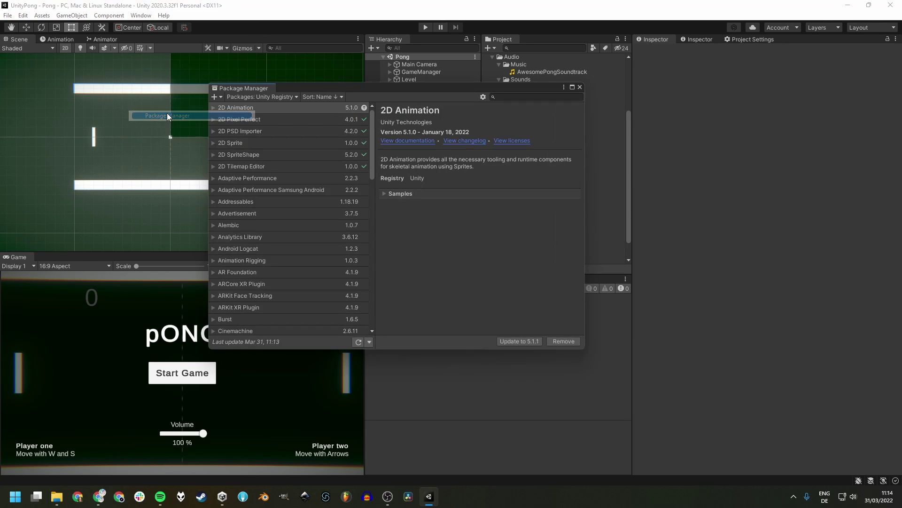
pyautogui.click(275, 97)
pyautogui.click(328, 139)
pyautogui.scroll(-15, 314, 157)
pyautogui.scroll(-5, 313, 156)
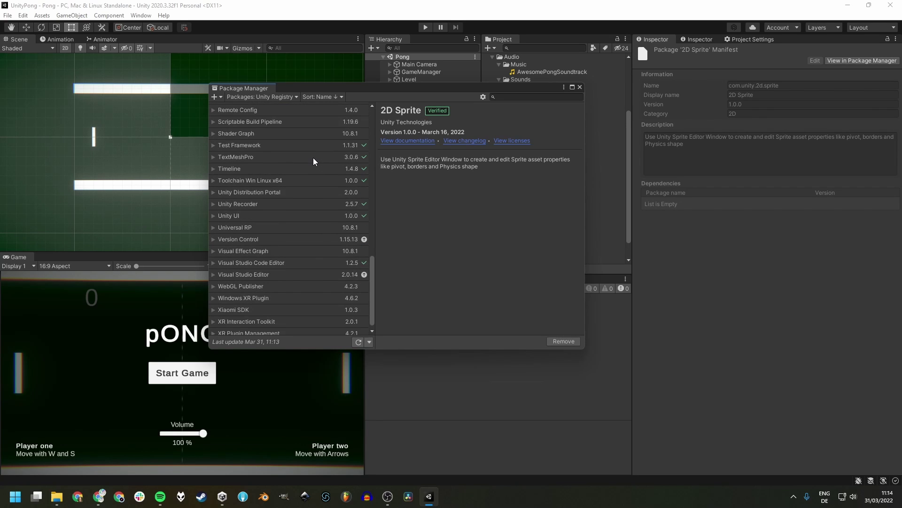
pyautogui.click(273, 203)
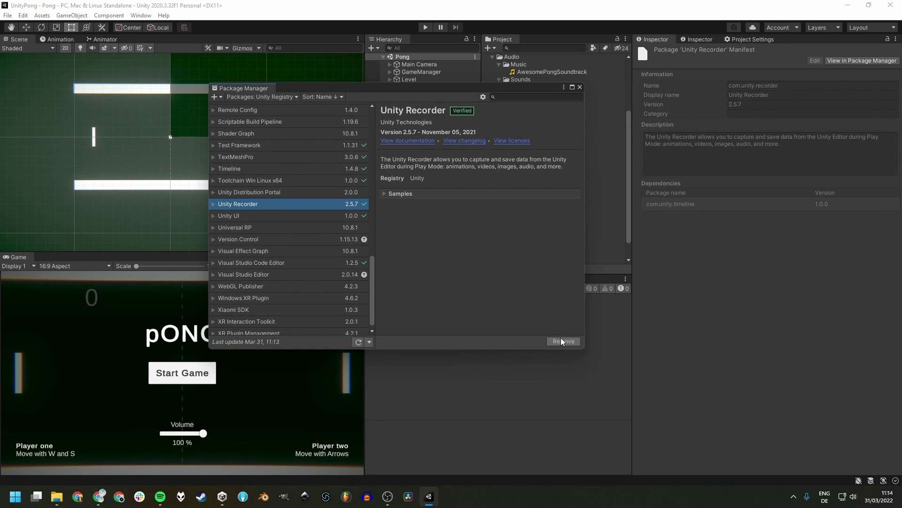
# Close the Package Manager, open the Recorder window and add a Movie recorder
pyautogui.click(579, 88)
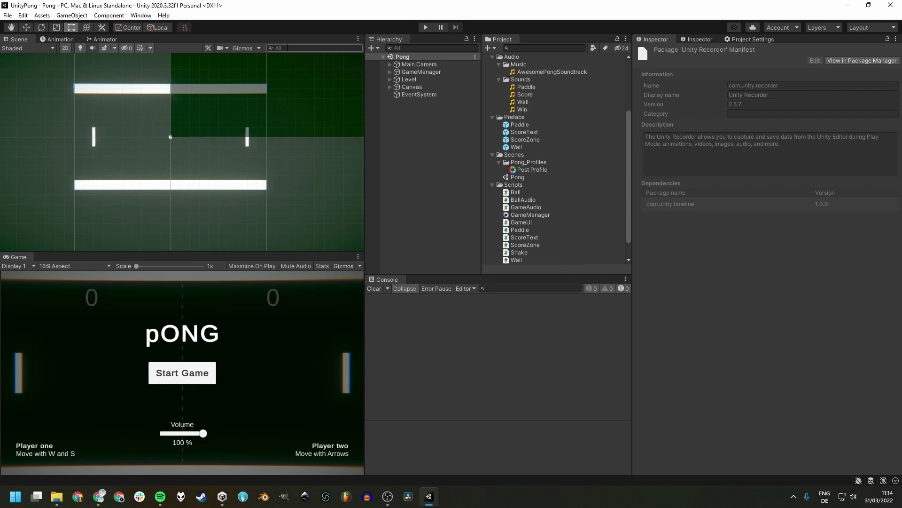
pyautogui.click(140, 16)
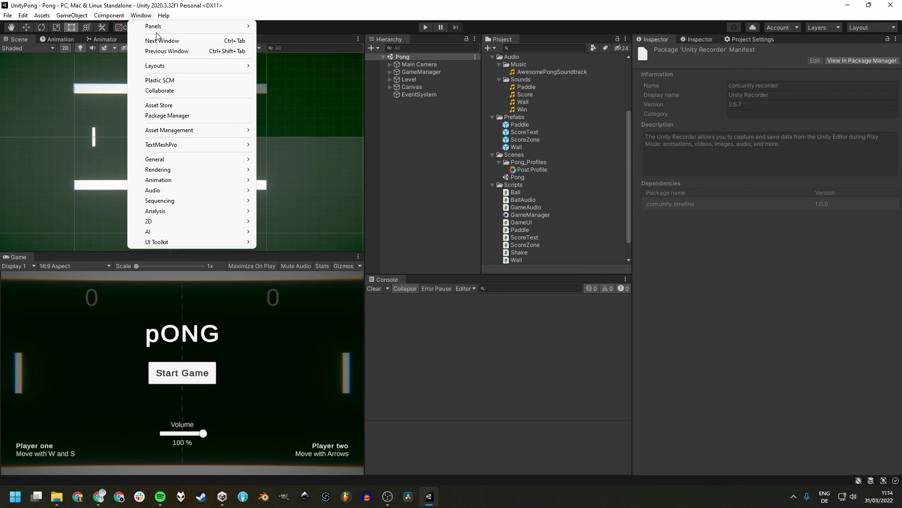
pyautogui.moveTo(193, 162)
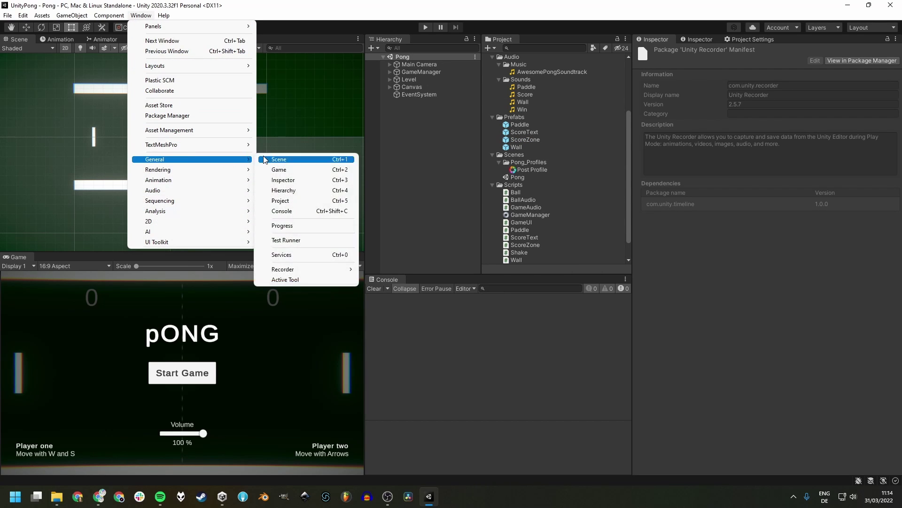
pyautogui.moveTo(297, 268)
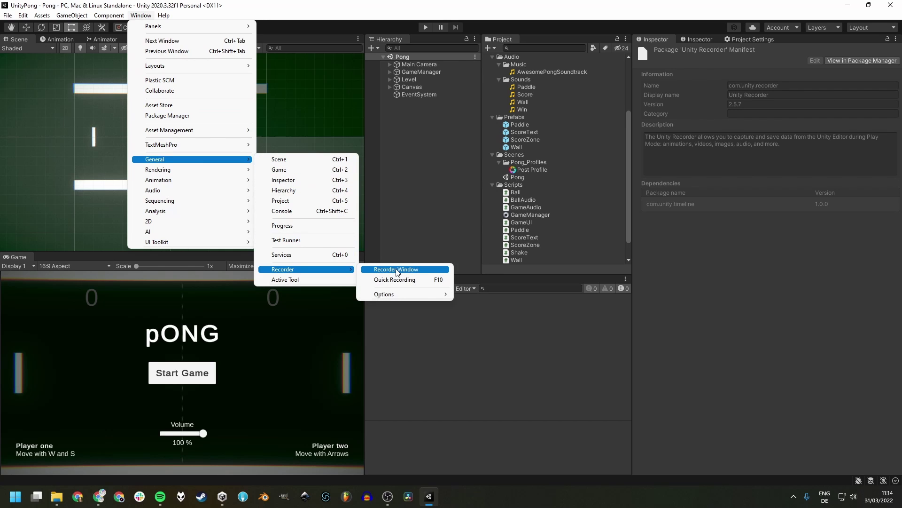
pyautogui.click(395, 269)
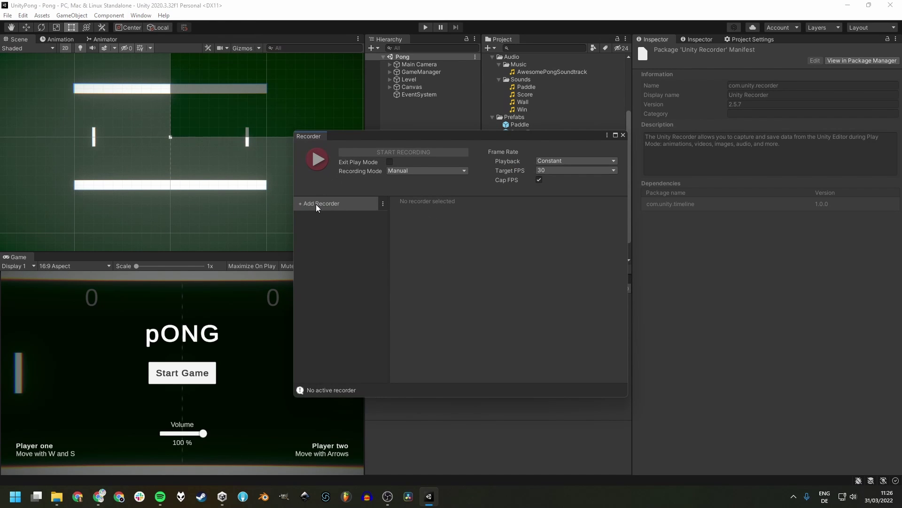
pyautogui.click(310, 207)
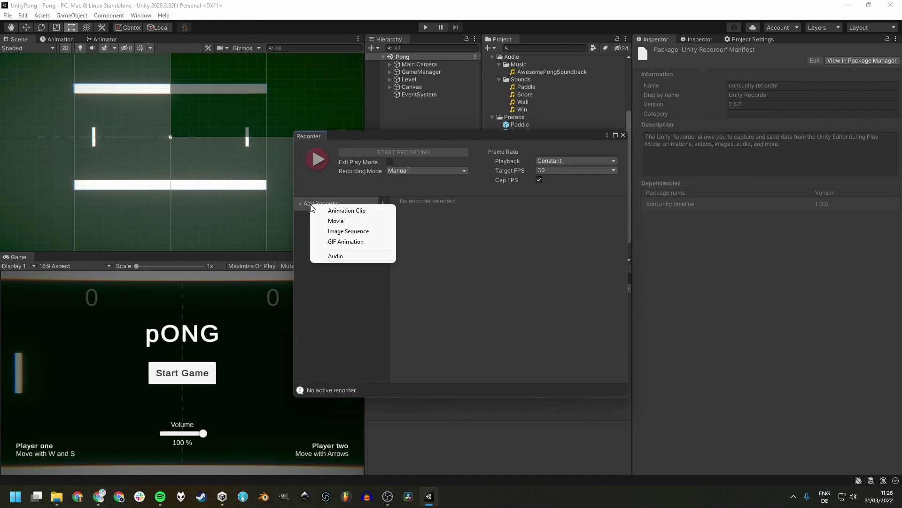
pyautogui.click(332, 222)
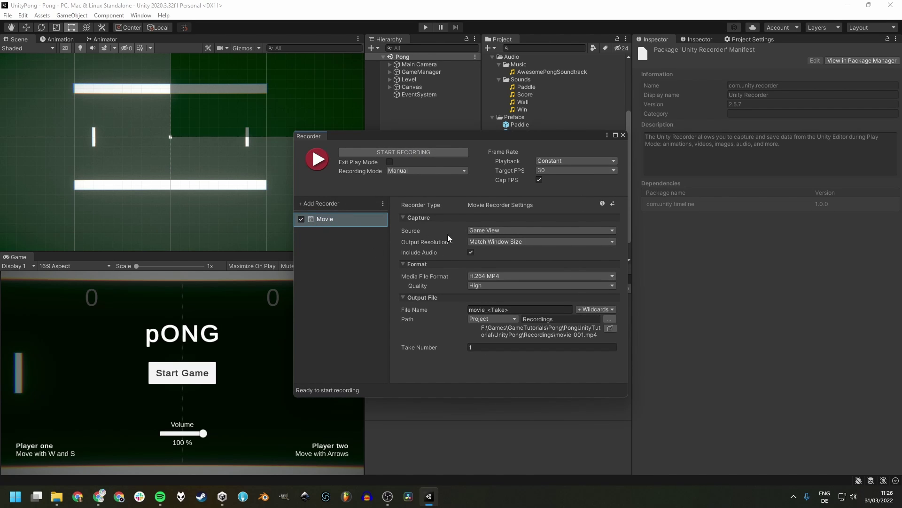
# Set the Movie recorder's target frame rate to 60 and output resolution to FHD - 1080p
pyautogui.click(555, 170)
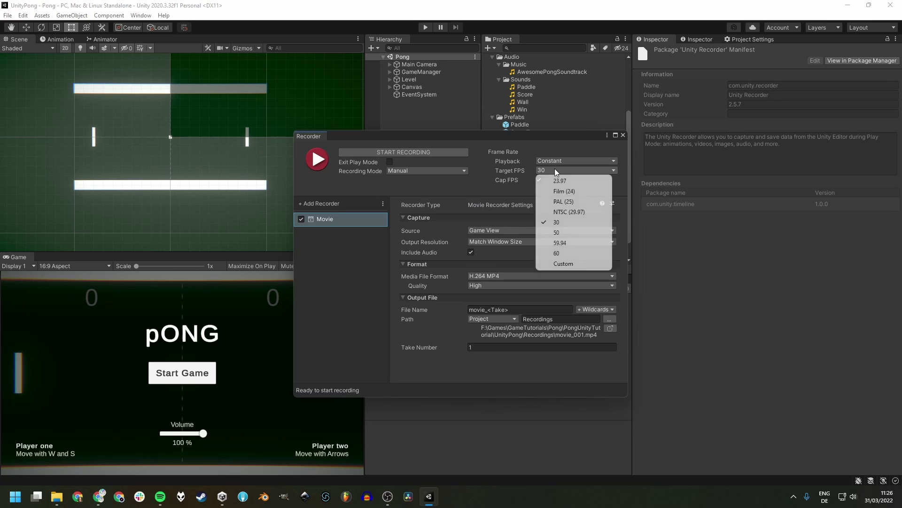
pyautogui.click(559, 254)
pyautogui.click(500, 240)
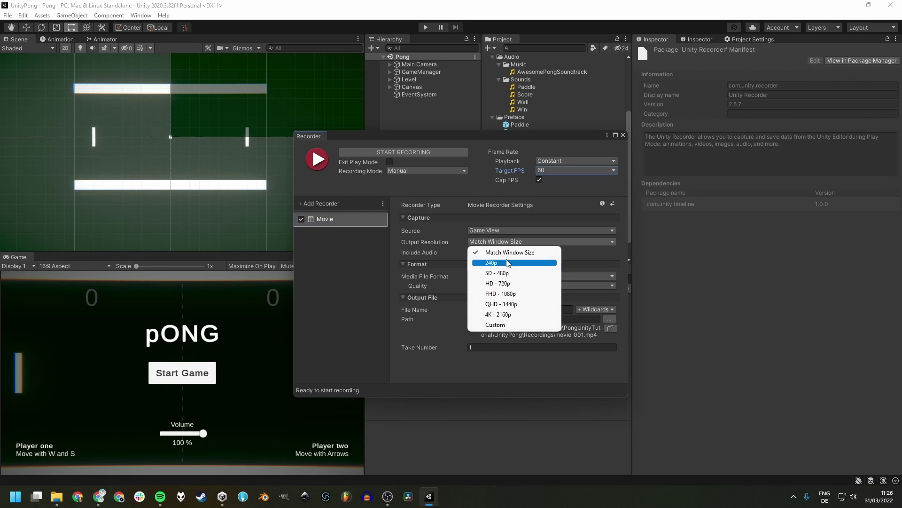
pyautogui.click(506, 293)
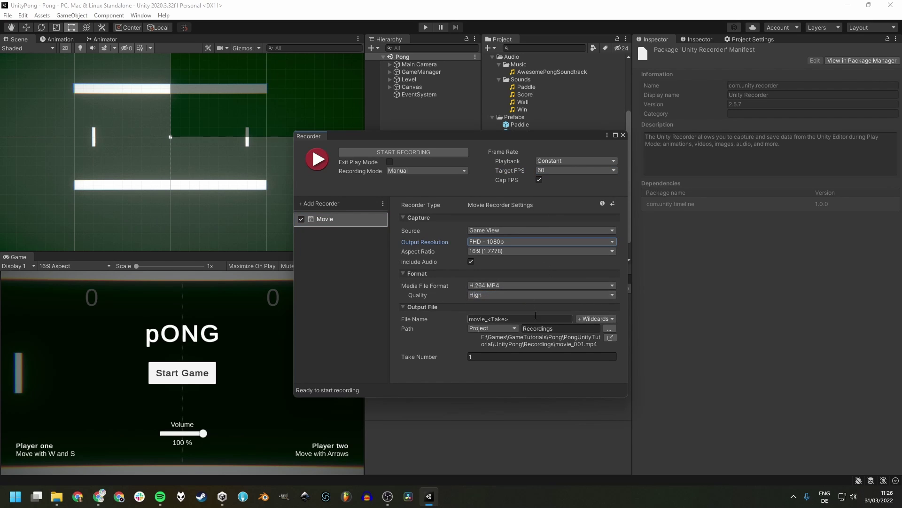
# Append <Date> and <Time> to the file name and keep the Recordings output folder
pyautogui.click(592, 319)
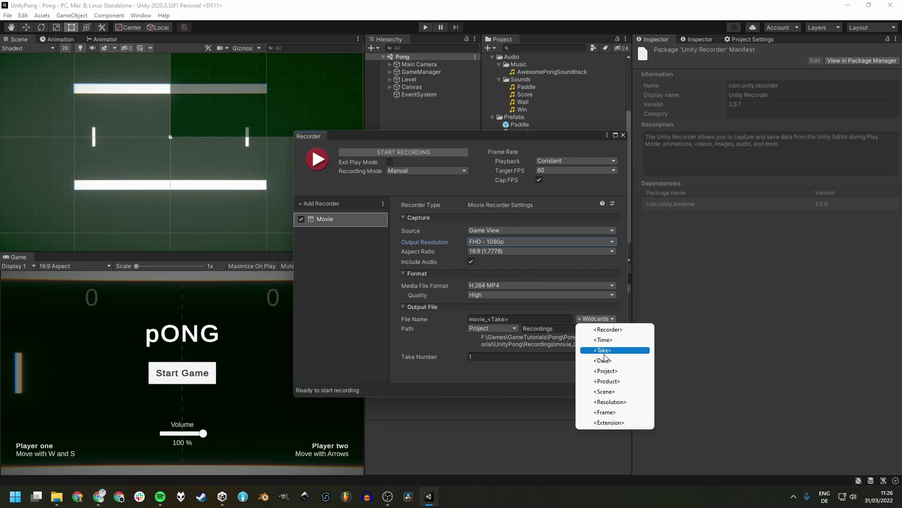
pyautogui.click(605, 358)
pyautogui.click(598, 318)
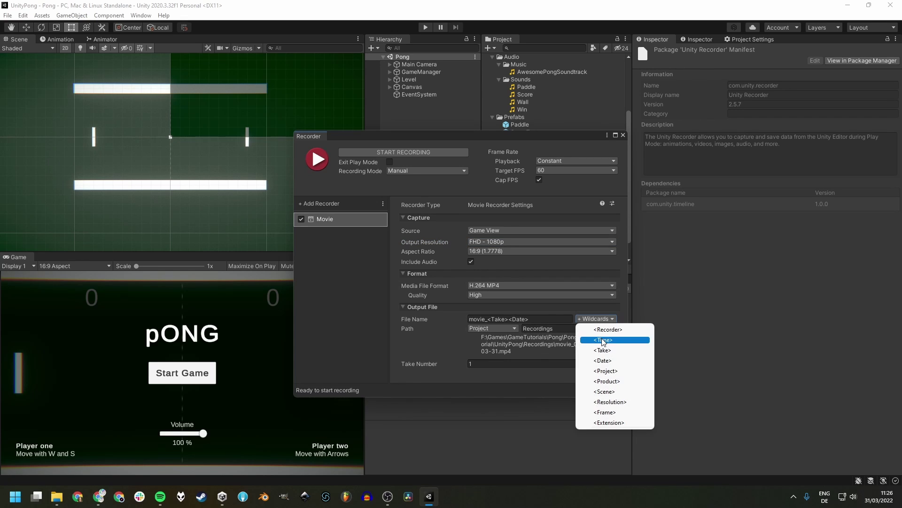
pyautogui.click(603, 339)
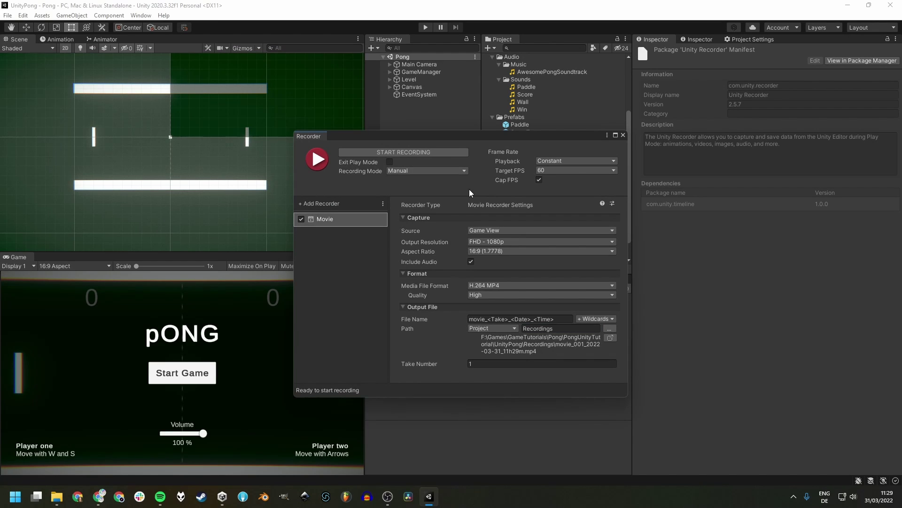
pyautogui.click(609, 328)
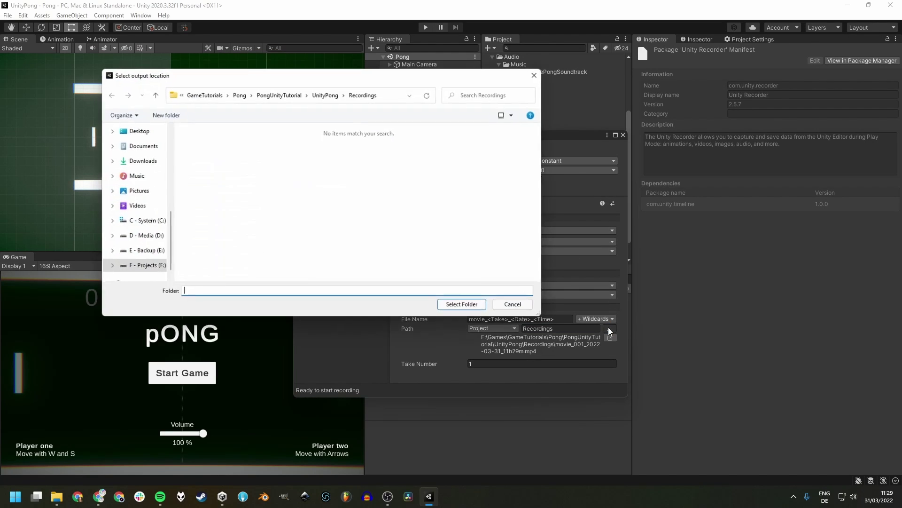
pyautogui.click(517, 305)
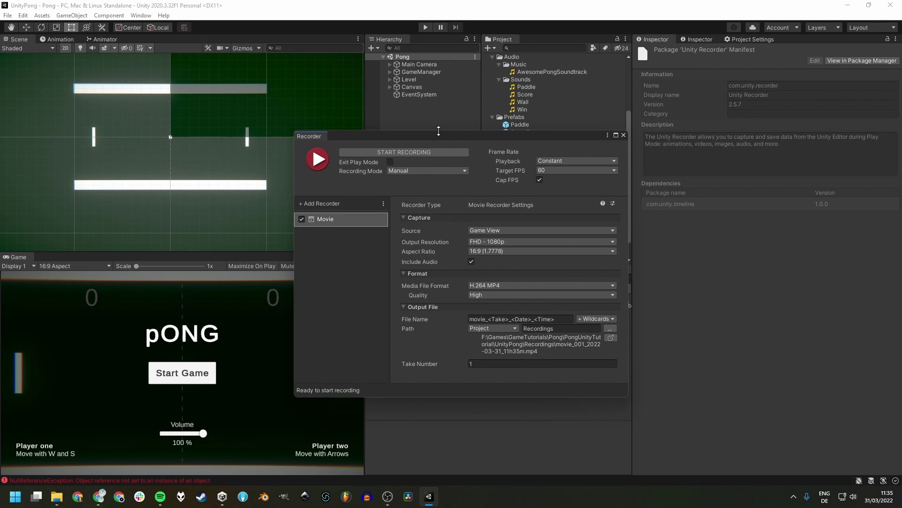
# Record a Pong match with Exit Play Mode ticked, producing movie_001_2022-03-31_11h35m.mp4
pyautogui.click(423, 152)
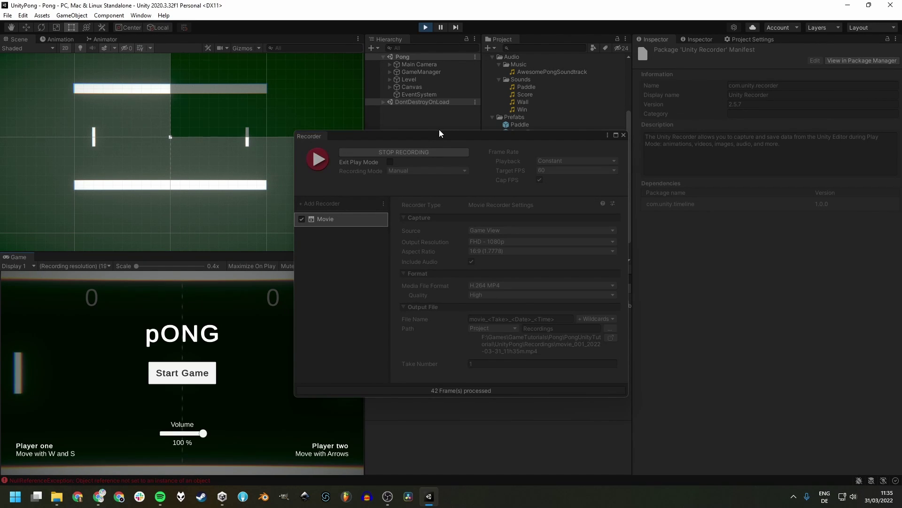
pyautogui.click(390, 161)
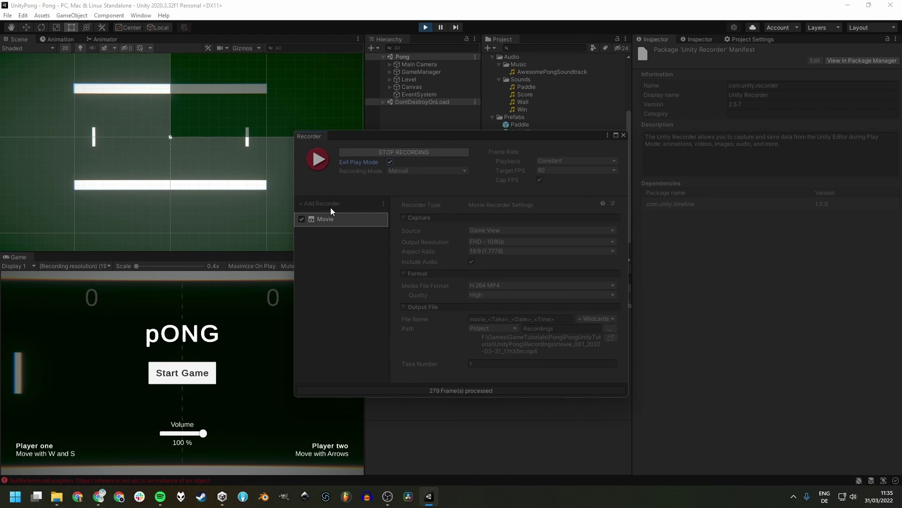
pyautogui.click(193, 376)
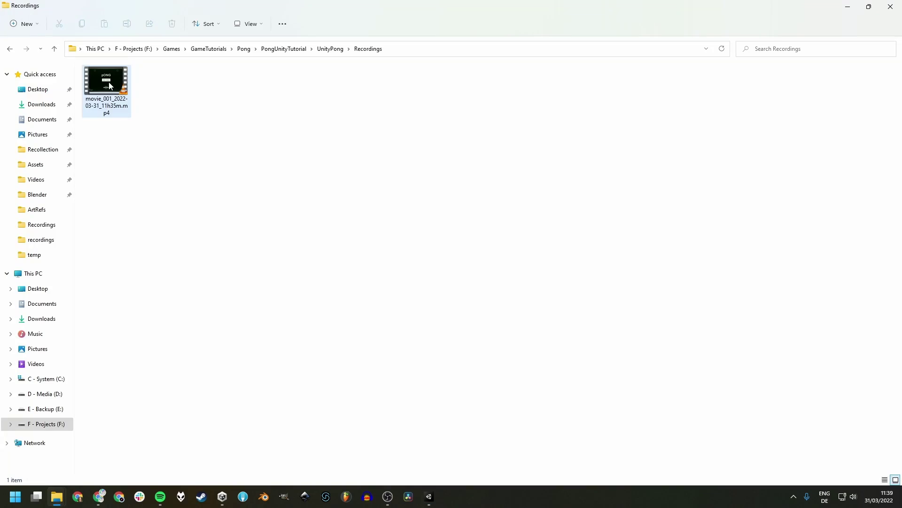
# Play the movie_001 clip in VLC, jumping to its middle, then list Unity's movie format choices
pyautogui.doubleClick(108, 82)
pyautogui.click(452, 464)
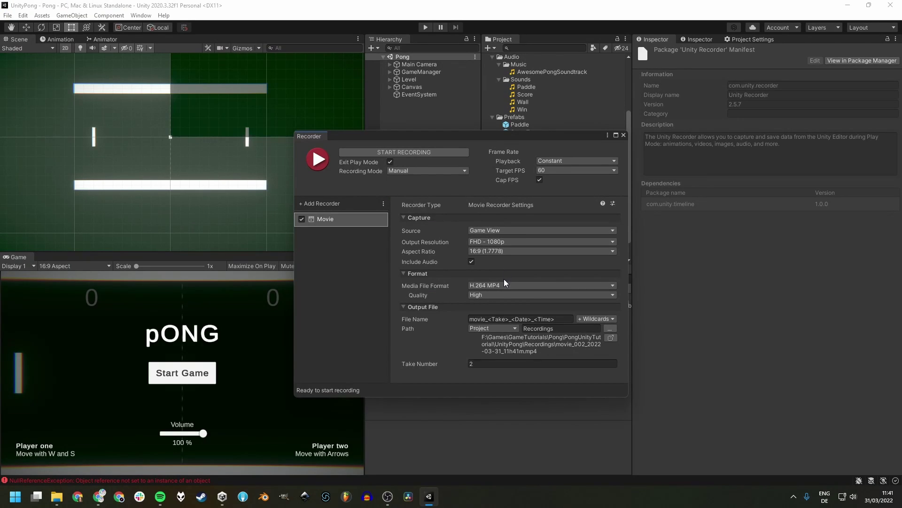
pyautogui.click(499, 285)
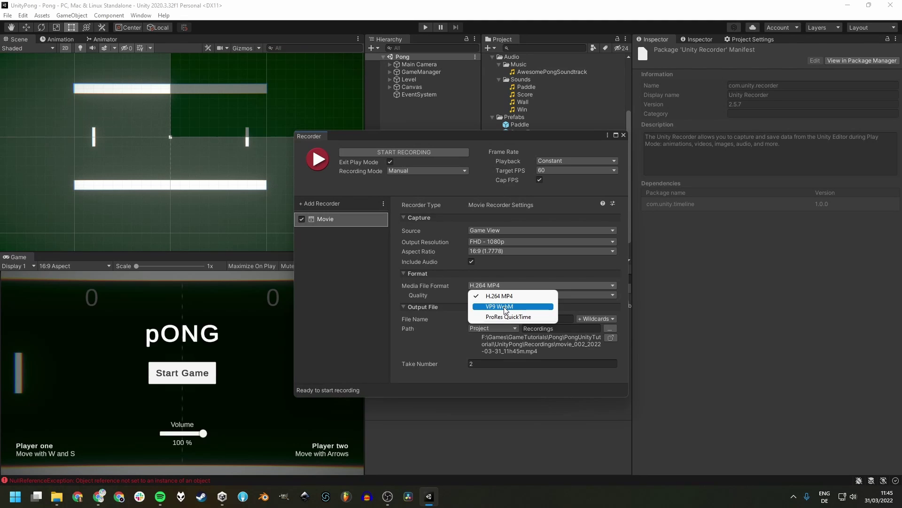
# Switch to VP9 WebM, record a second Pong match, and play movie_002 in VLC
pyautogui.click(502, 307)
pyautogui.click(431, 152)
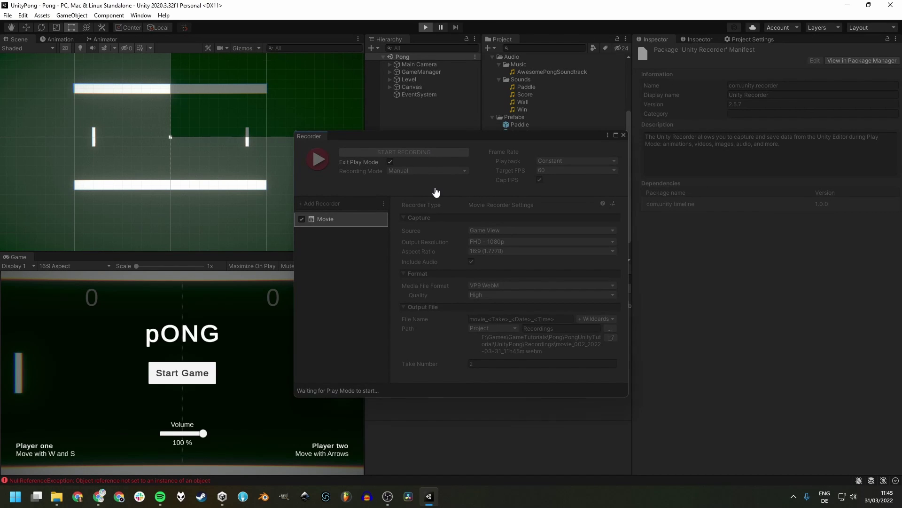
pyautogui.click(187, 376)
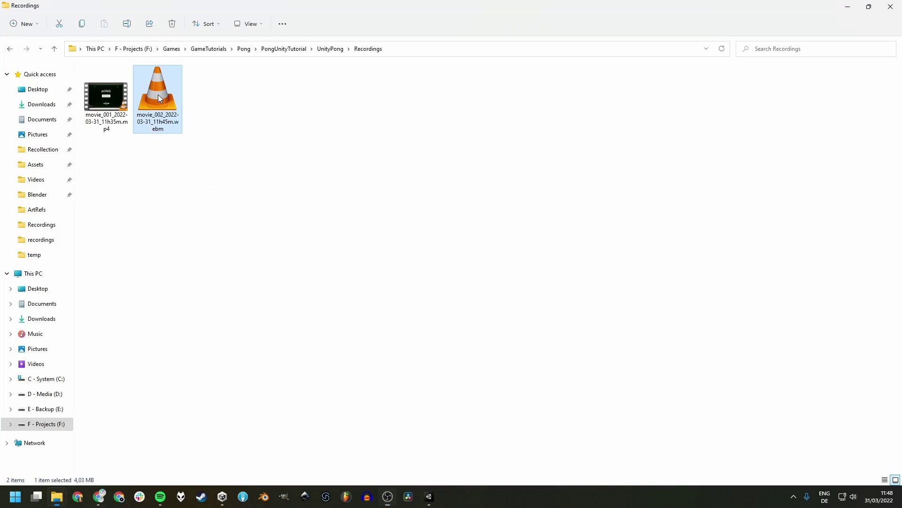
pyautogui.doubleClick(158, 96)
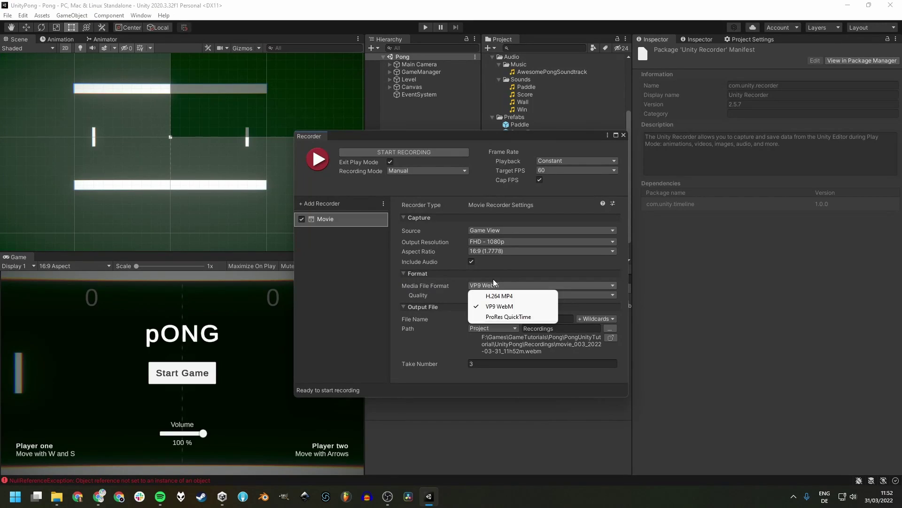
# Try ProRes QuickTime and VP9 WebM formats, then settle on H.264 MP4 at High quality
pyautogui.click(508, 316)
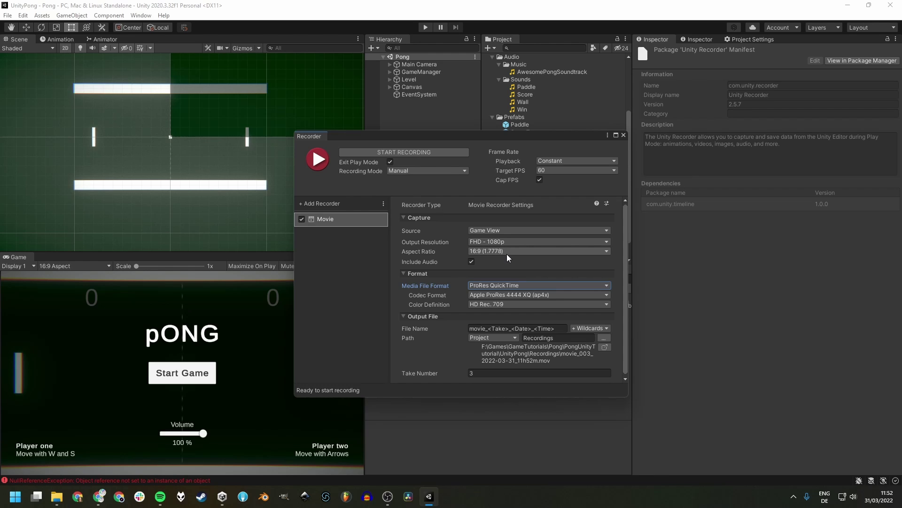
pyautogui.click(475, 195)
pyautogui.click(494, 286)
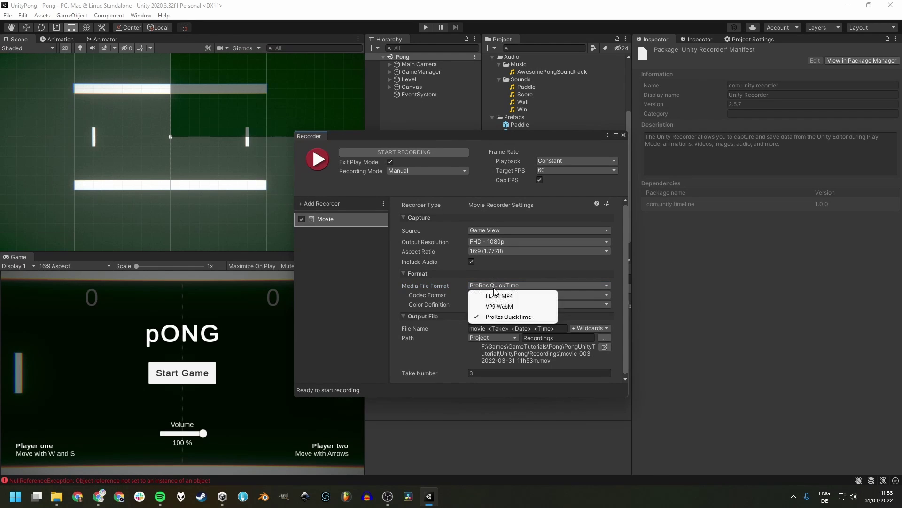
pyautogui.click(507, 305)
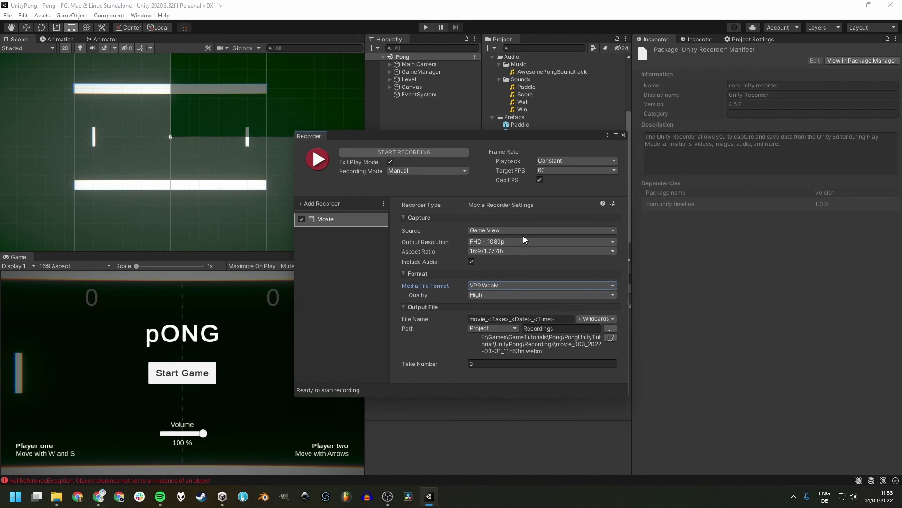
pyautogui.click(495, 285)
pyautogui.click(498, 296)
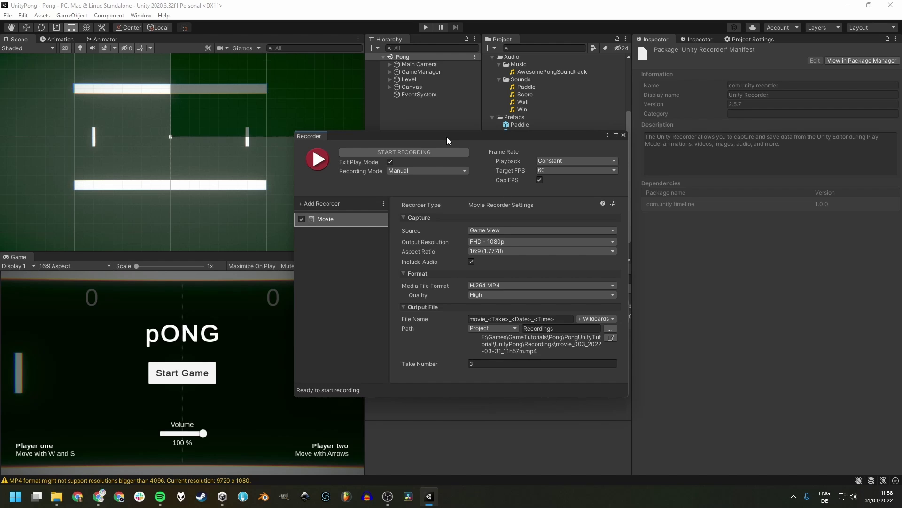
# Set a custom 9:16 aspect ratio and record a Pong match as take movie_003
pyautogui.click(494, 249)
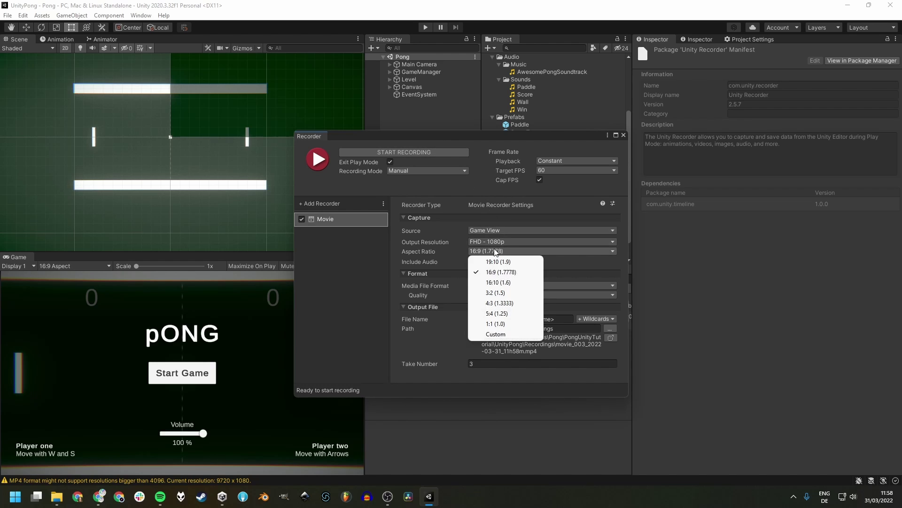
pyautogui.click(502, 334)
pyautogui.click(482, 260)
pyautogui.write('9')
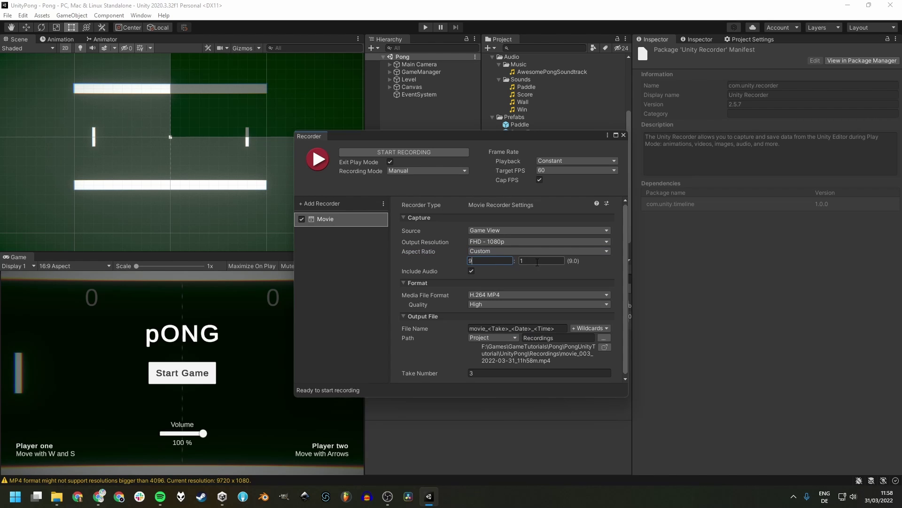
pyautogui.click(537, 262)
pyautogui.write('16')
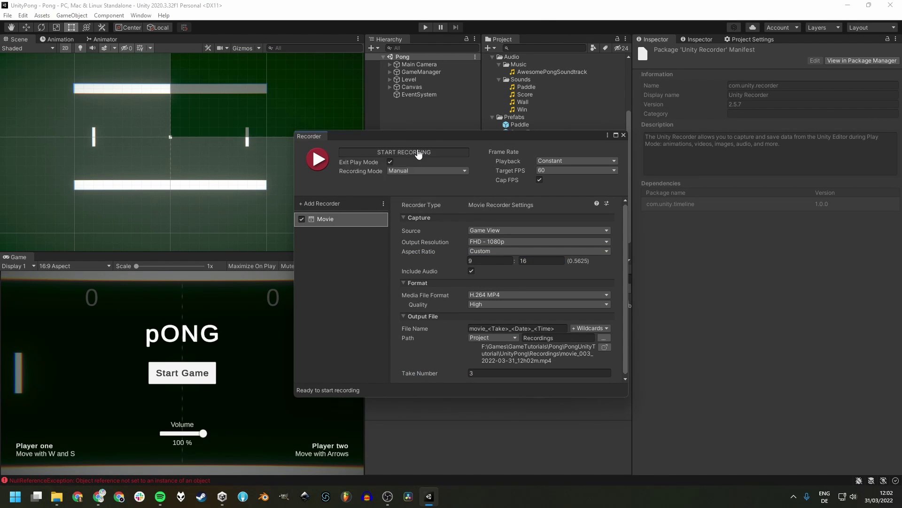
pyautogui.click(418, 152)
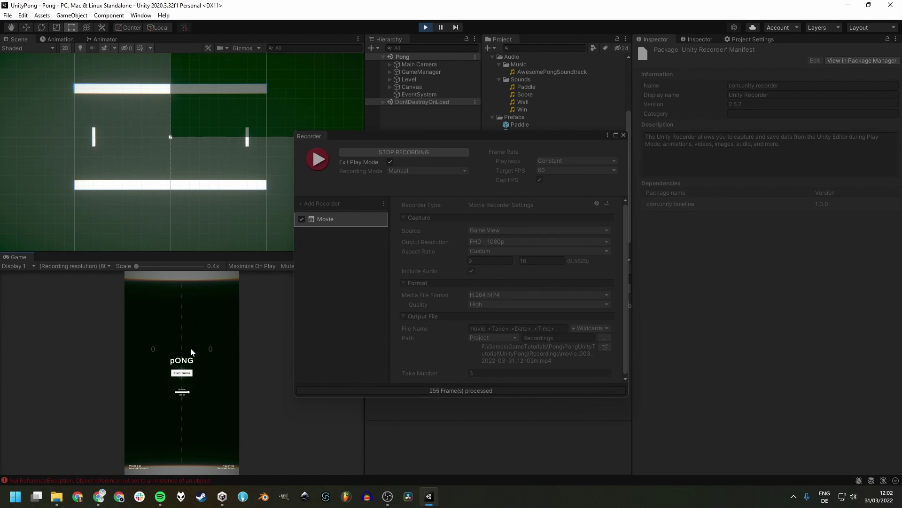
pyautogui.click(185, 373)
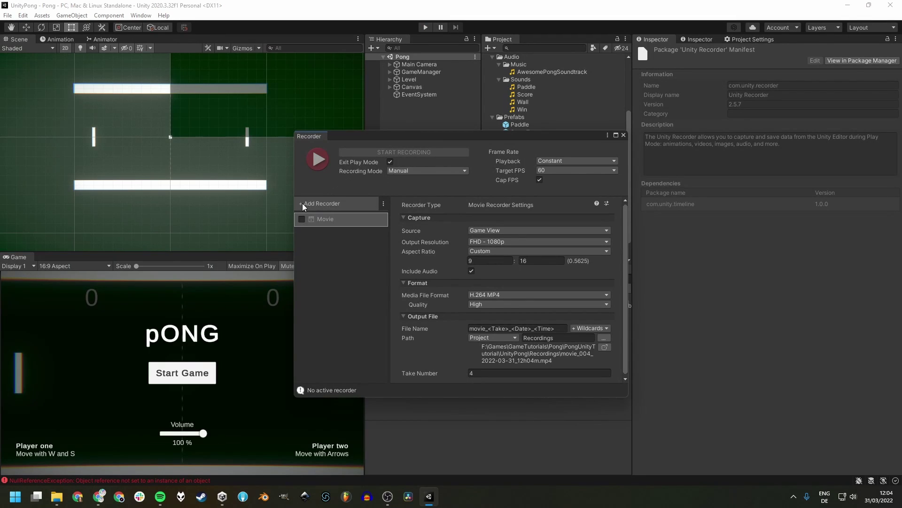
# Add a GIF Animation recorder, capture gif_animation_001.gif, then disable it and re-enable Movie
pyautogui.click(310, 203)
pyautogui.click(336, 241)
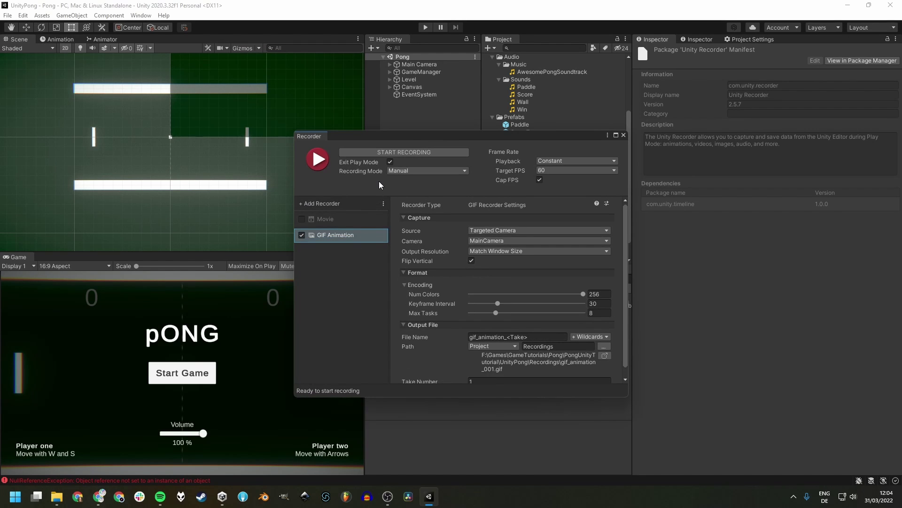
pyautogui.click(396, 153)
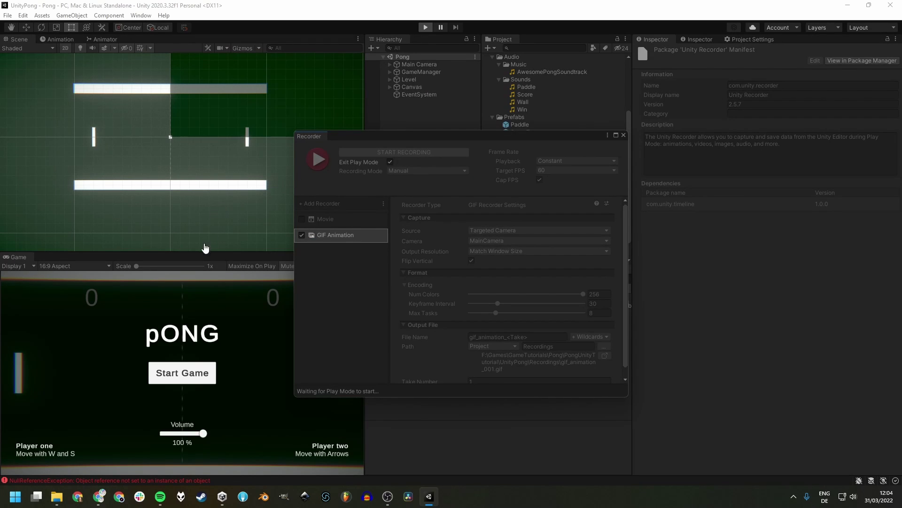
pyautogui.click(183, 373)
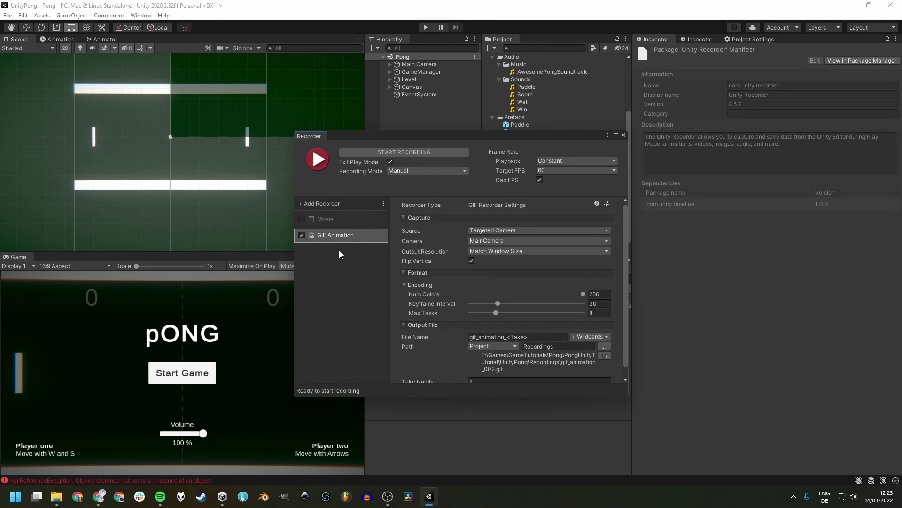
pyautogui.click(302, 235)
pyautogui.click(302, 219)
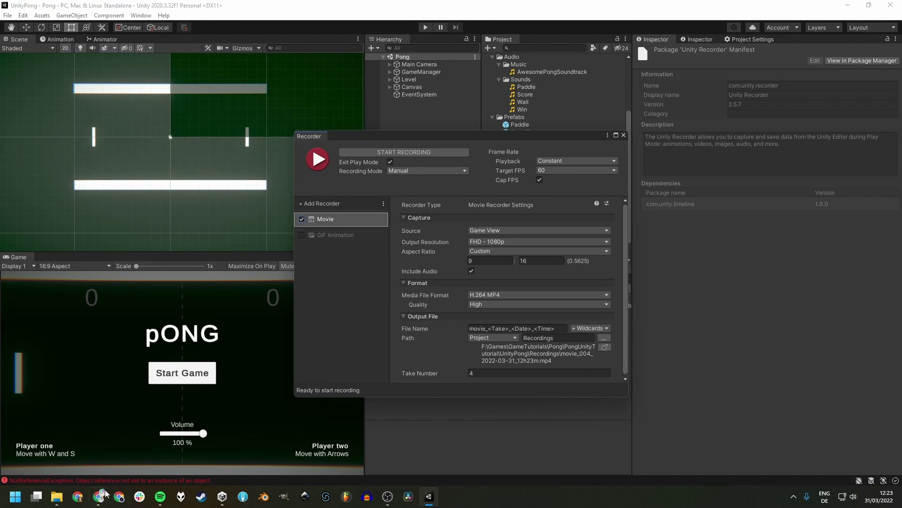
# Upload the movie_002 webm recording to ezgif's Video to GIF converter
pyautogui.moveTo(99, 496)
pyautogui.click(144, 465)
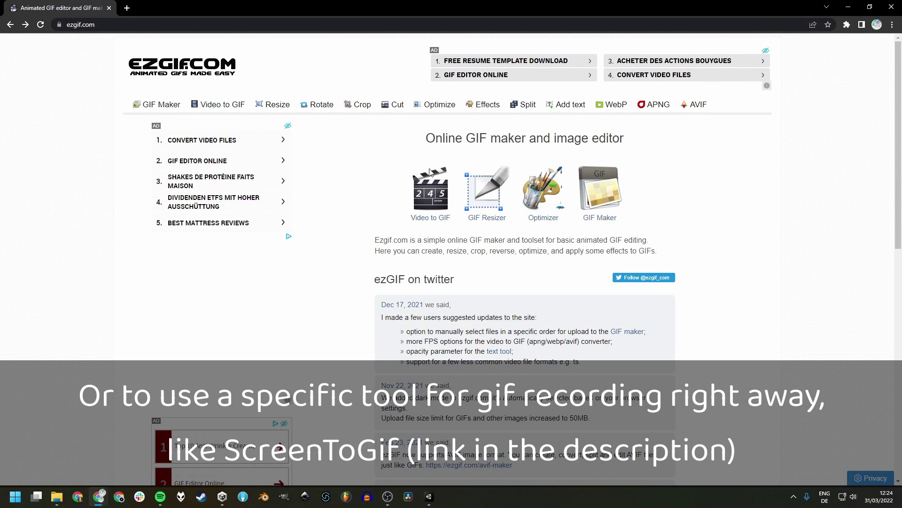
pyautogui.click(432, 190)
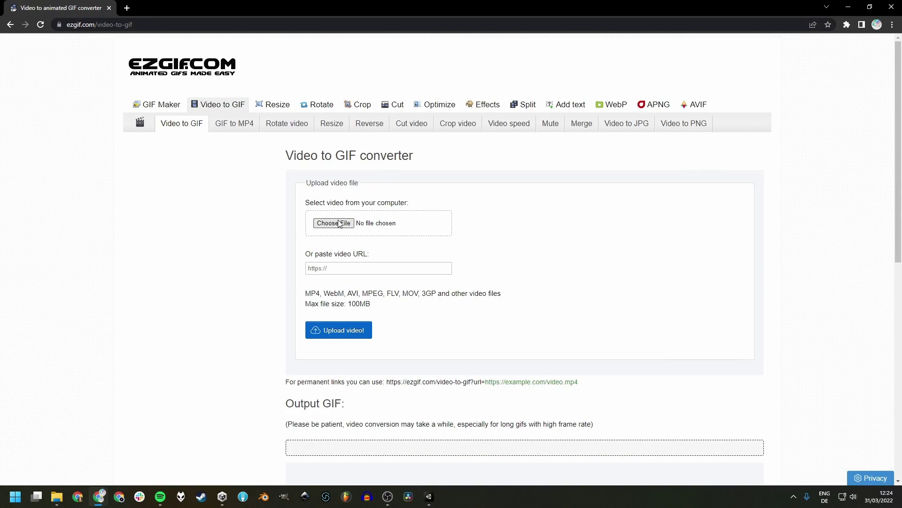
pyautogui.click(341, 223)
pyautogui.click(172, 100)
pyautogui.click(371, 238)
pyautogui.click(344, 331)
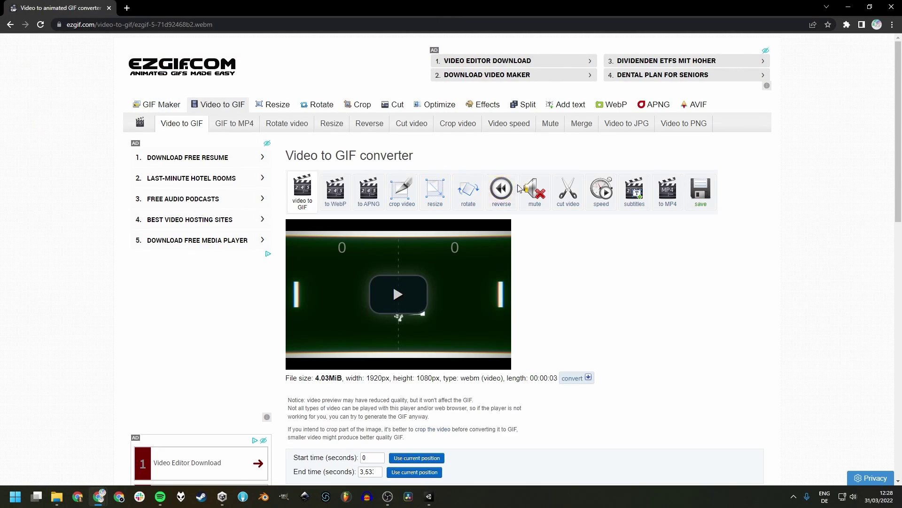
# Keep the Original (up to 600px) size and set the frame rate to 33 fps
pyautogui.scroll(-5, 519, 188)
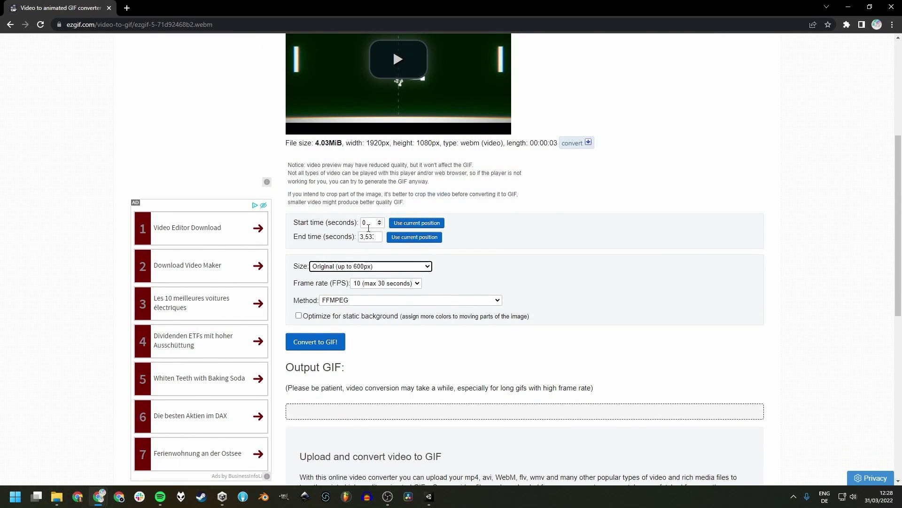
pyautogui.click(376, 267)
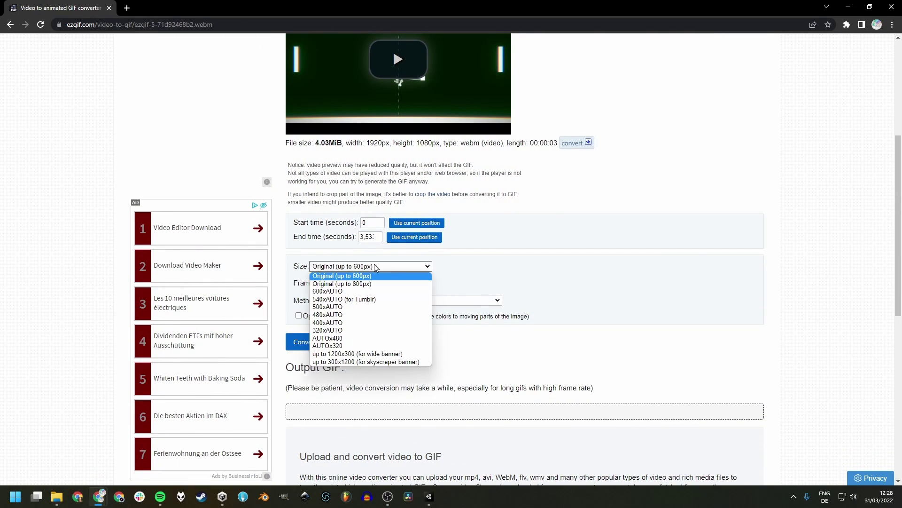
pyautogui.click(376, 267)
pyautogui.click(377, 284)
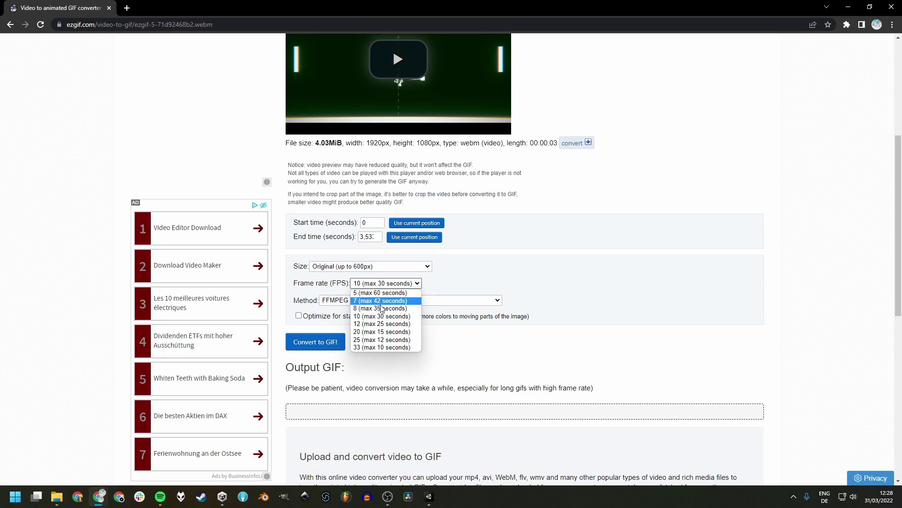
pyautogui.click(370, 348)
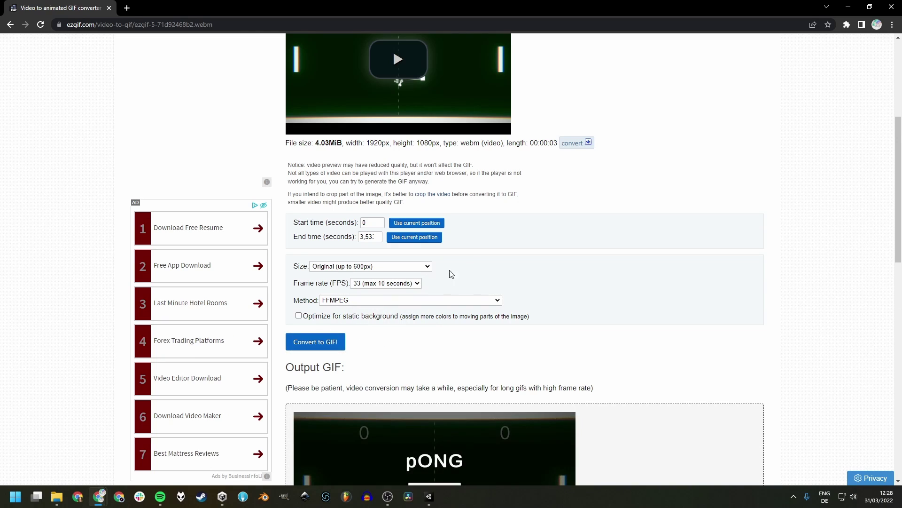
# Run ezgif's Lossy GIF optimization at level 35 on the converted Pong GIF
pyautogui.scroll(-4, 519, 241)
pyautogui.scroll(-1, 520, 239)
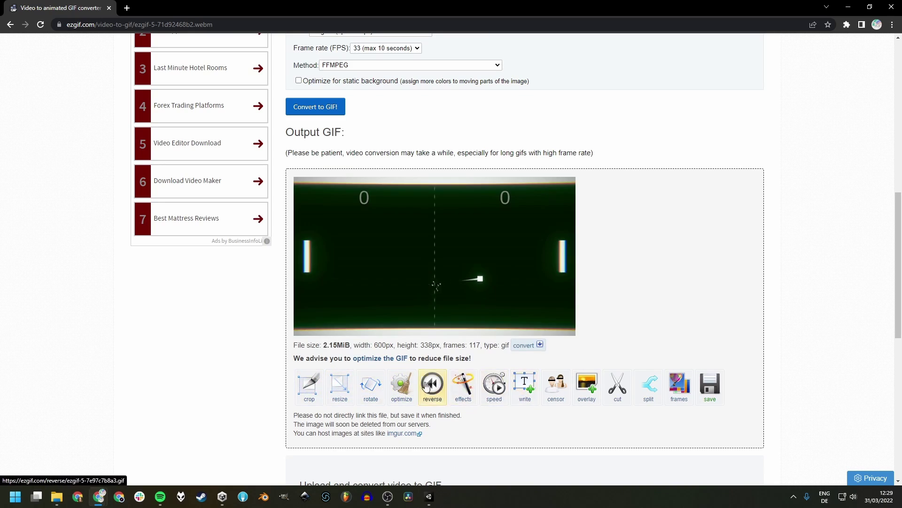
pyautogui.click(402, 384)
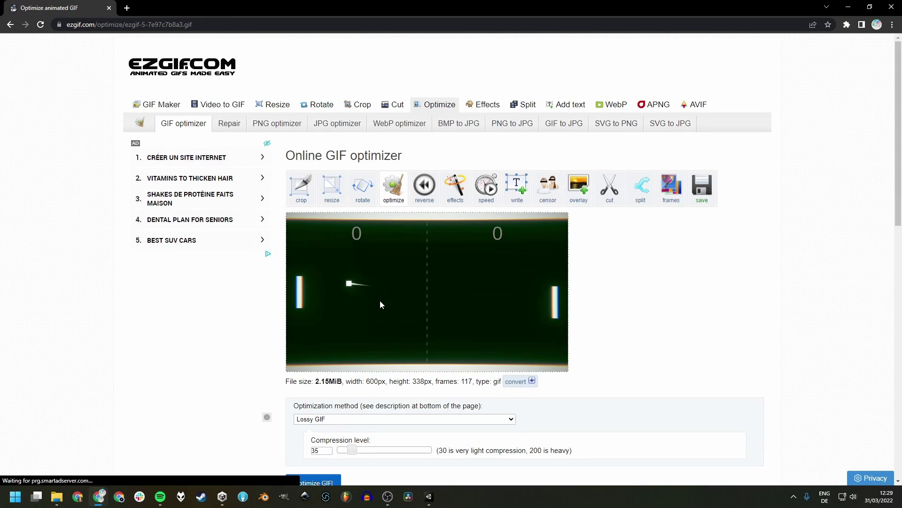
pyautogui.scroll(-2, 380, 300)
pyautogui.click(314, 389)
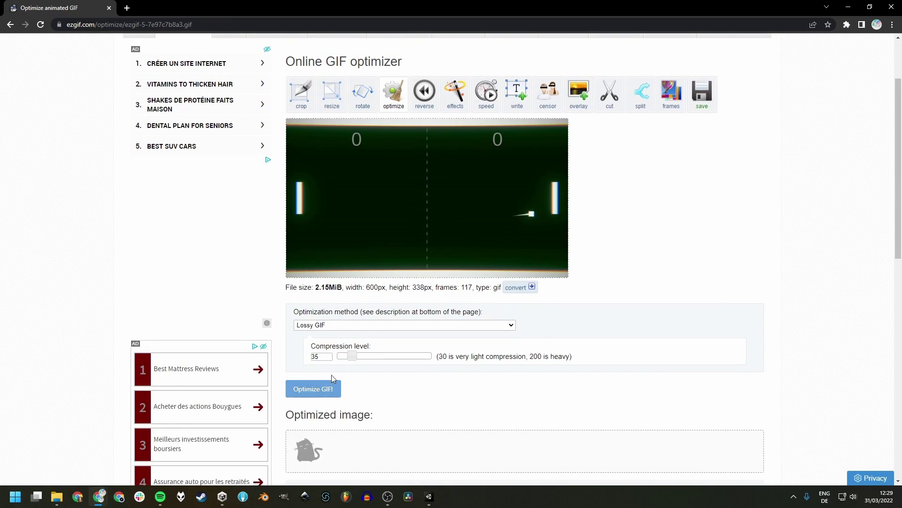
# Download the optimized Pong GIF, now 1.35MiB (-37.41%)
pyautogui.scroll(-2, 597, 237)
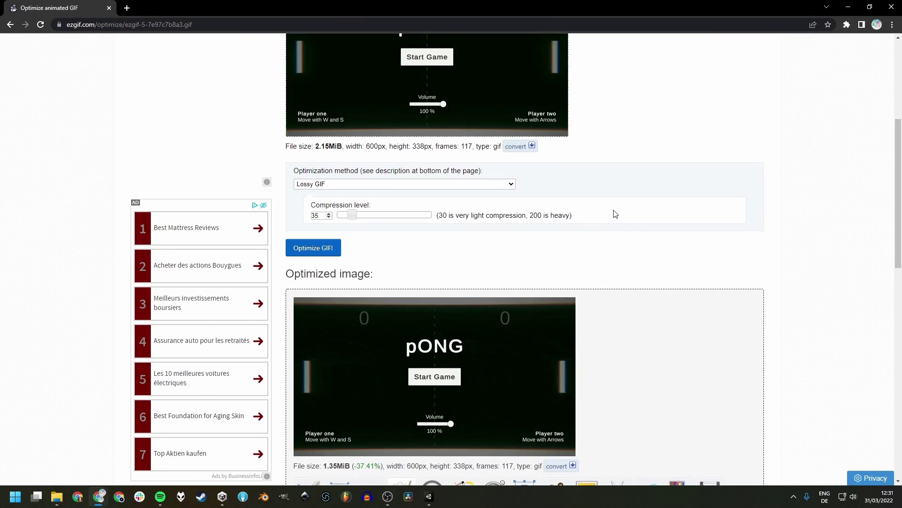
pyautogui.scroll(-4, 616, 212)
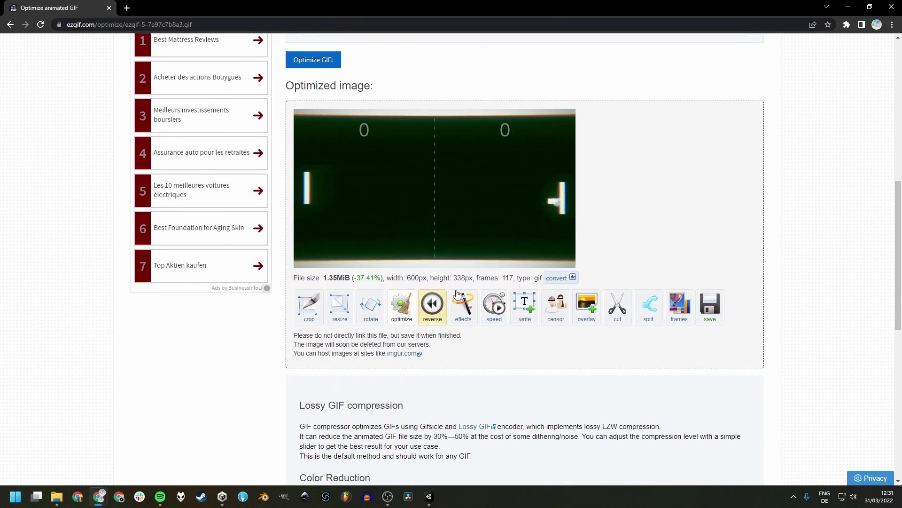
pyautogui.click(706, 312)
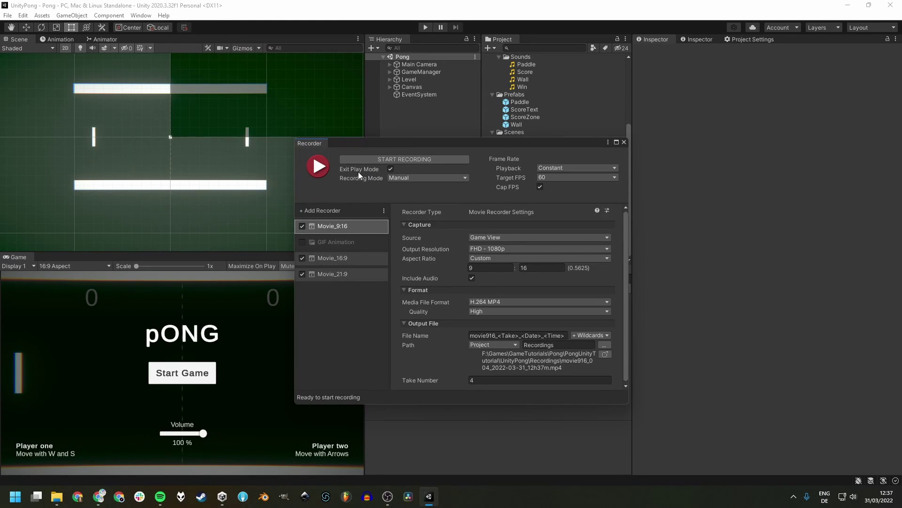
# Save the four-recorder list as RecorderSettingPreset and show its settings in the Inspector
pyautogui.click(383, 210)
pyautogui.click(416, 215)
pyautogui.click(468, 305)
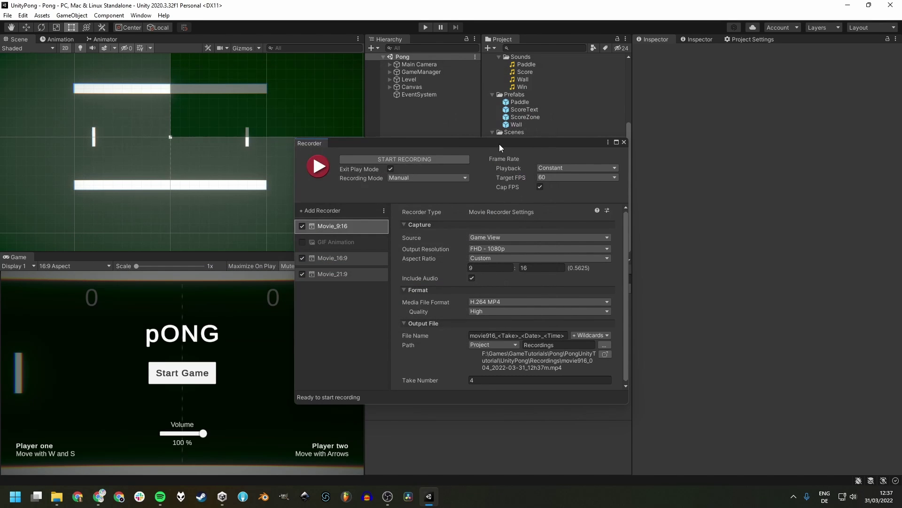
pyautogui.moveTo(499, 144); pyautogui.dragTo(313, 133)
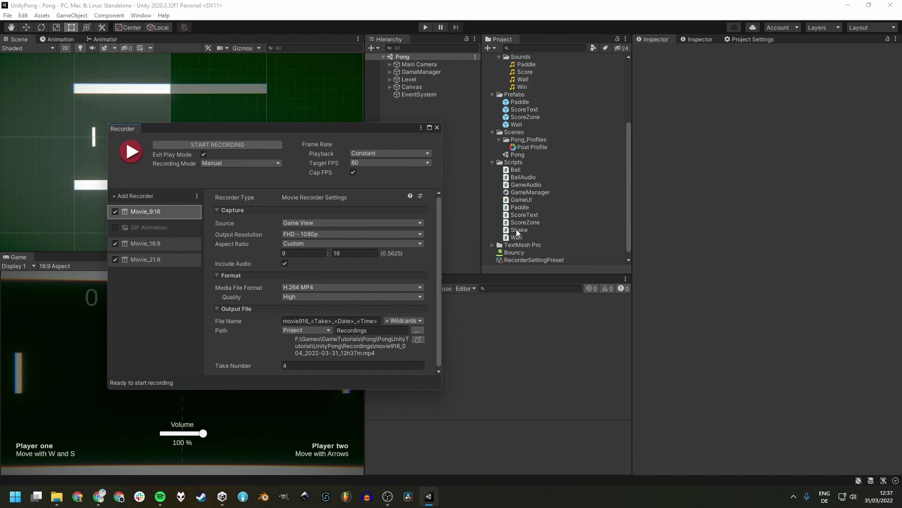
pyautogui.click(534, 260)
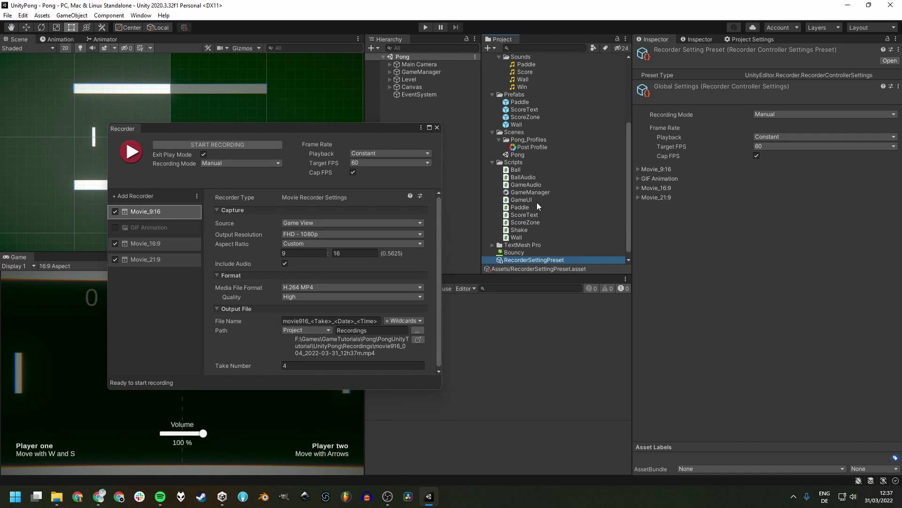
# Enter Play mode and play a Pong match to a 3–4 Player 2 win
pyautogui.hotkey('ctrl', 'p')
pyautogui.click(193, 377)
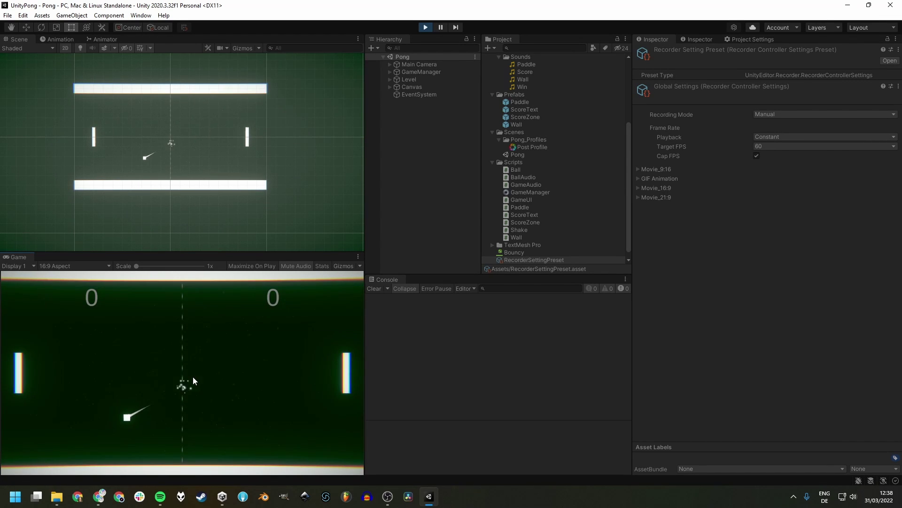